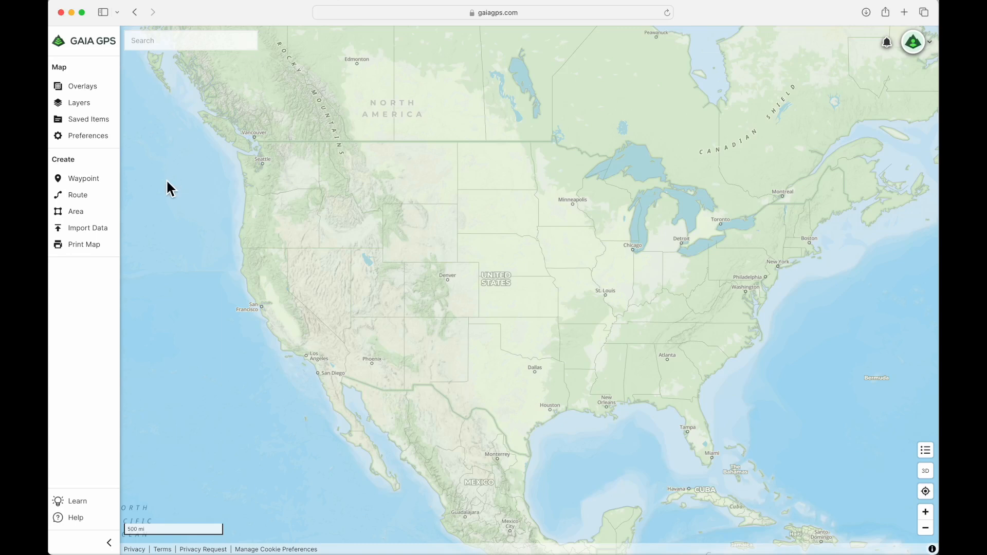
Upload emht-segments-1-4.gpx from Downloads through the data import panel
left_click(97, 230)
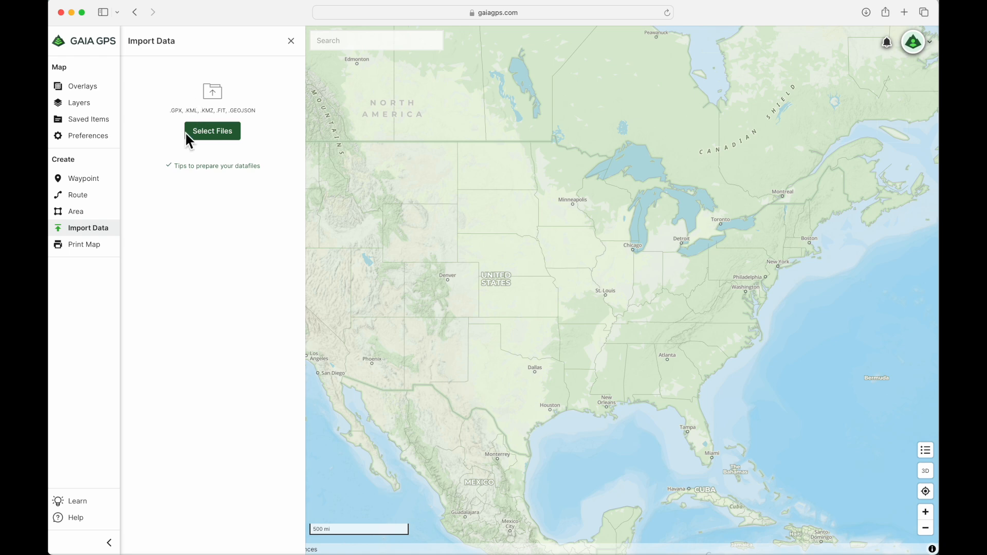
left_click(214, 135)
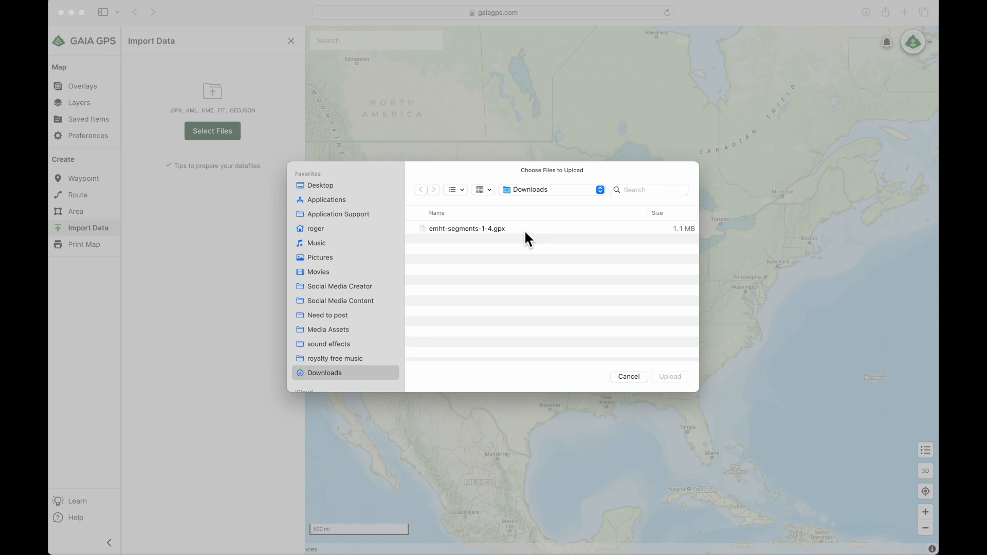
left_click(526, 232)
left_click(660, 374)
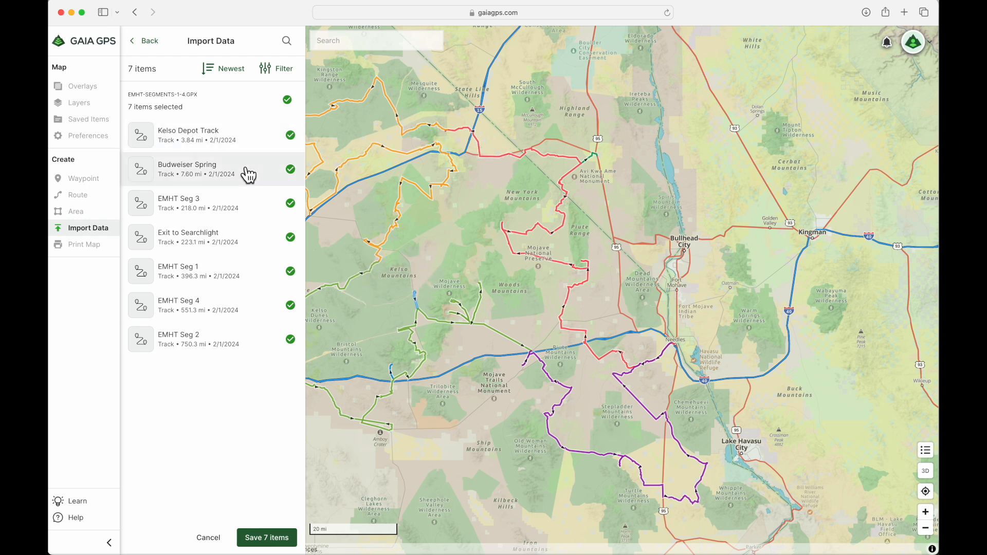
Save all seven imported tracks and view them in the new emht_segments_1_4_gpx folder
left_click(266, 538)
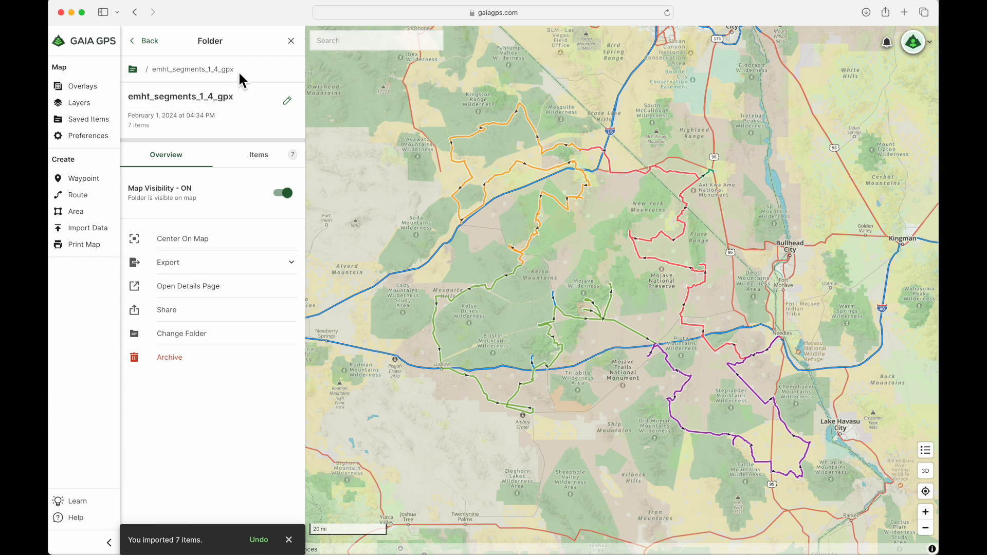
left_click(259, 154)
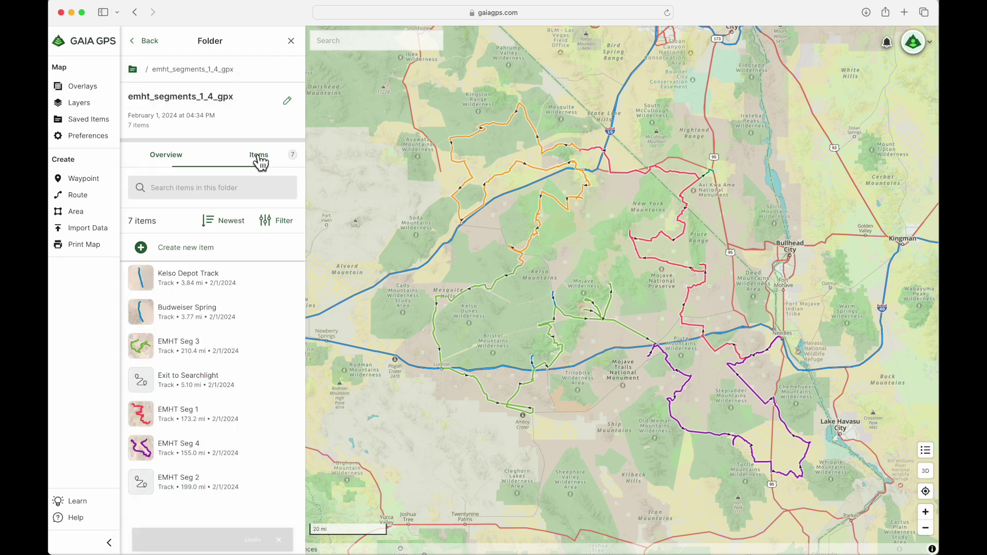
left_click(146, 48)
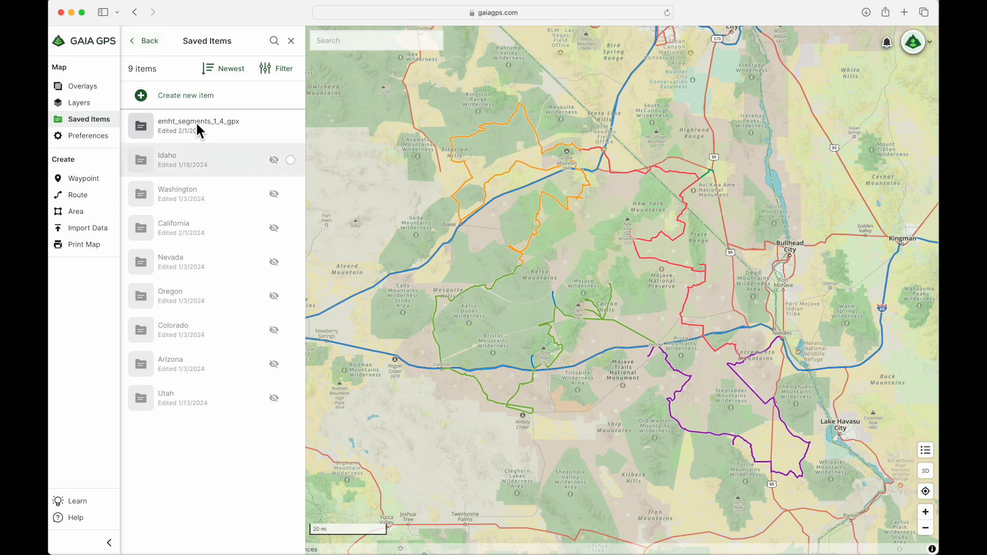
mouse_move(198, 126)
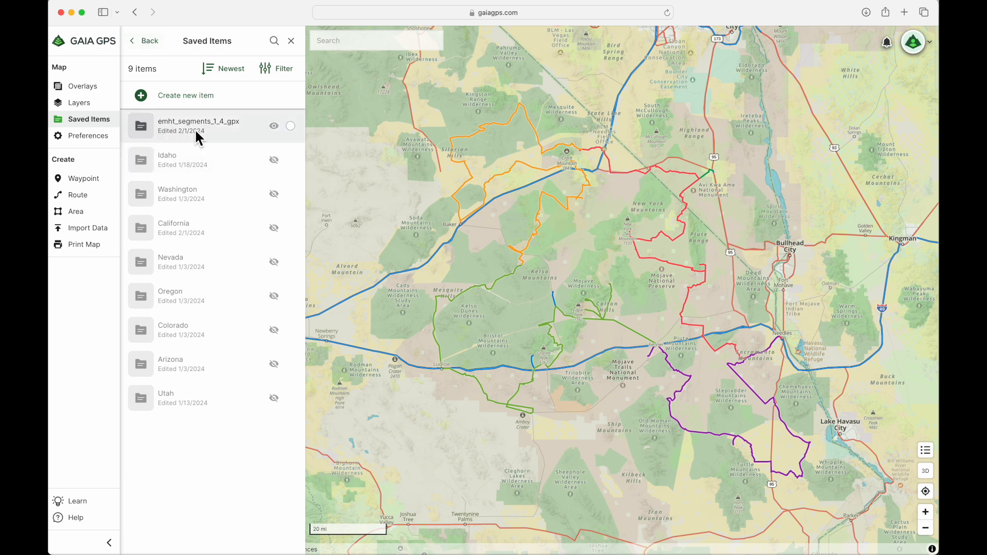
Rename the emht_segments_1_4_gpx folder to Mojave
left_click(196, 129)
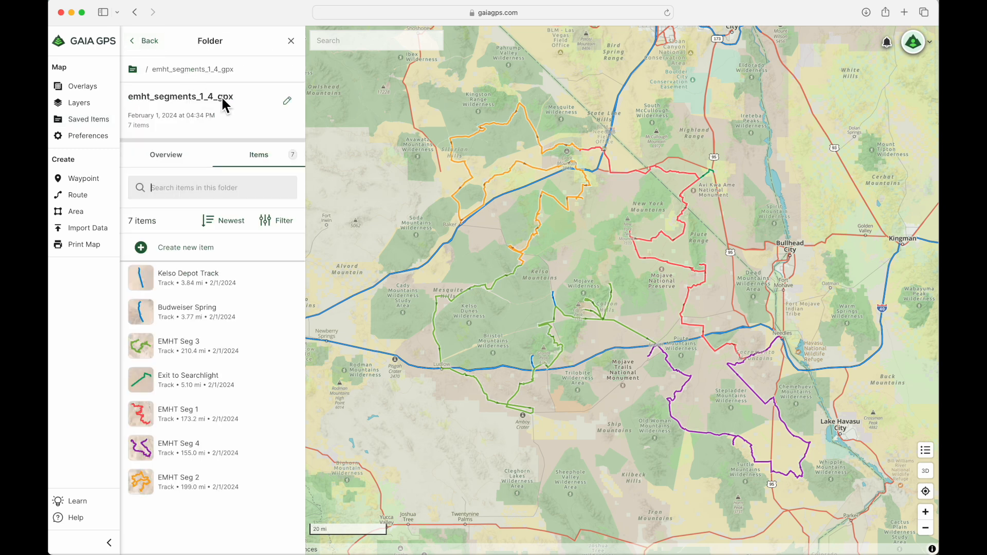
left_click(286, 101)
type("Mojave")
left_click(258, 245)
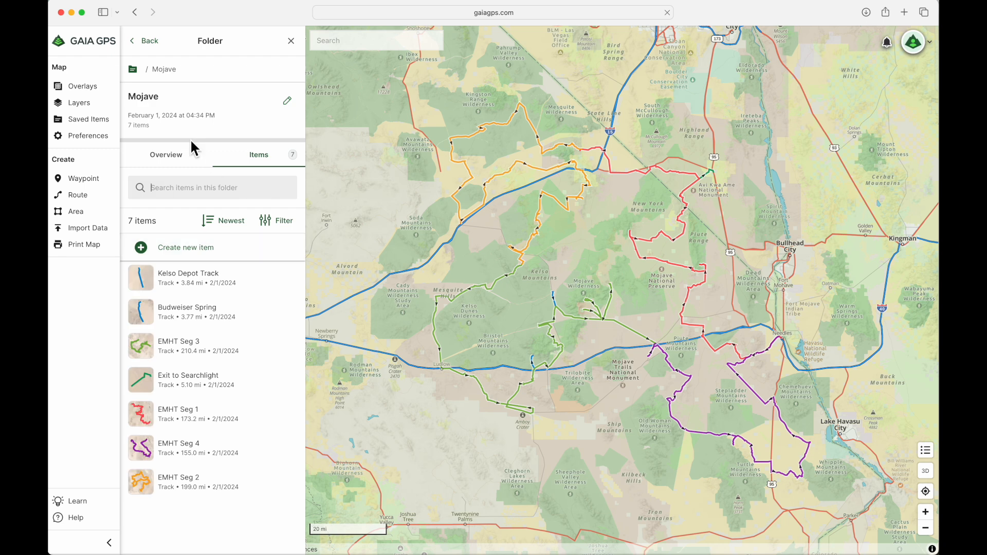
left_click(144, 40)
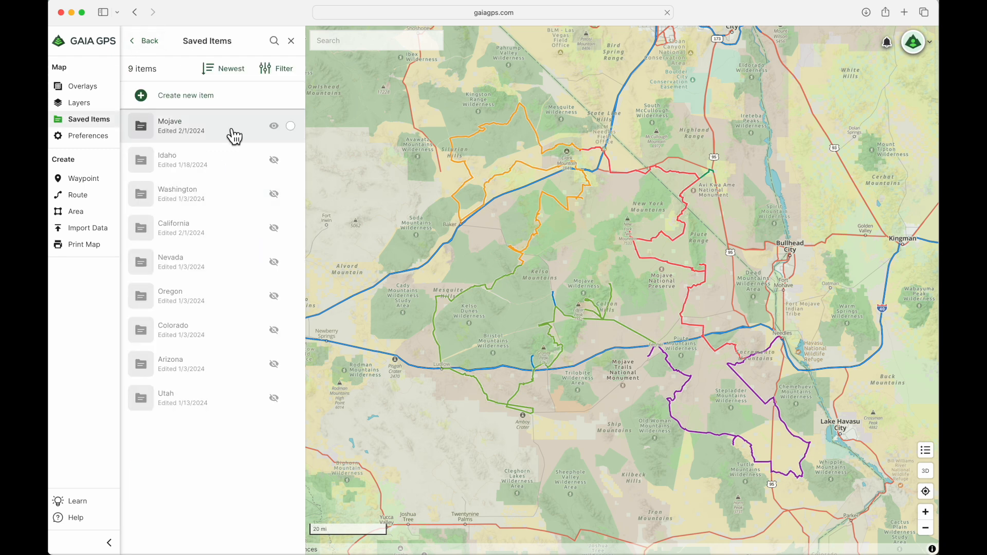
File the Mojave folder under the California (southern) parent folder
left_click(234, 136)
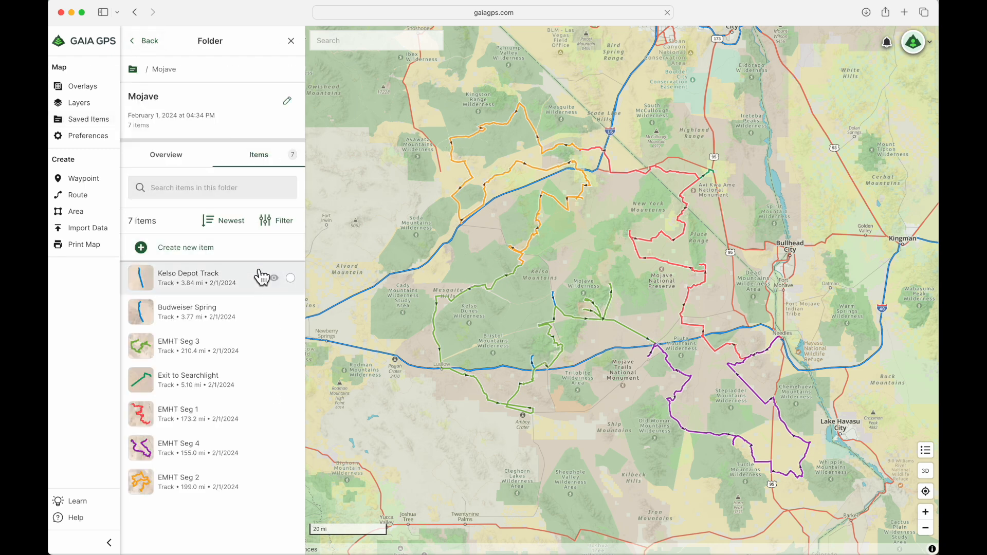
left_click(166, 154)
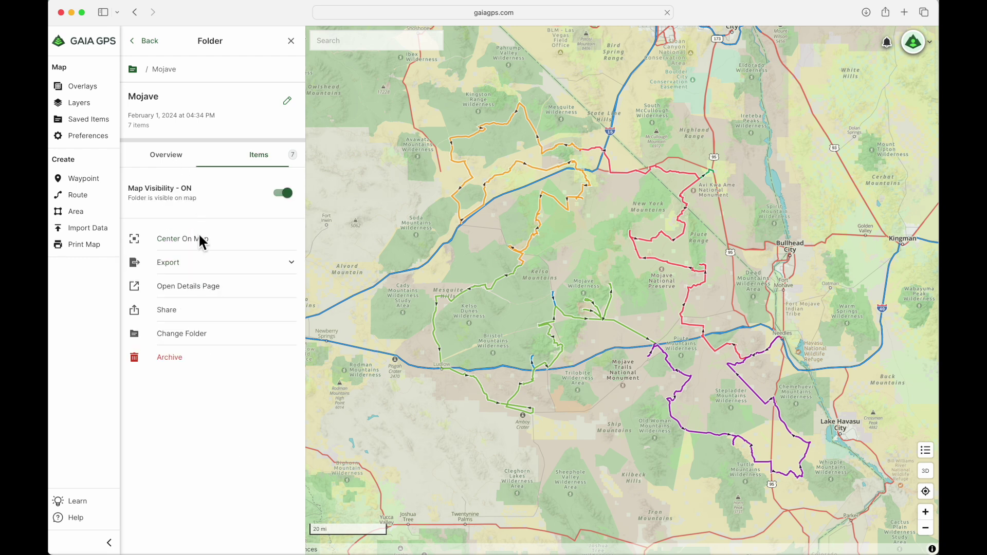
left_click(227, 335)
left_click(312, 426)
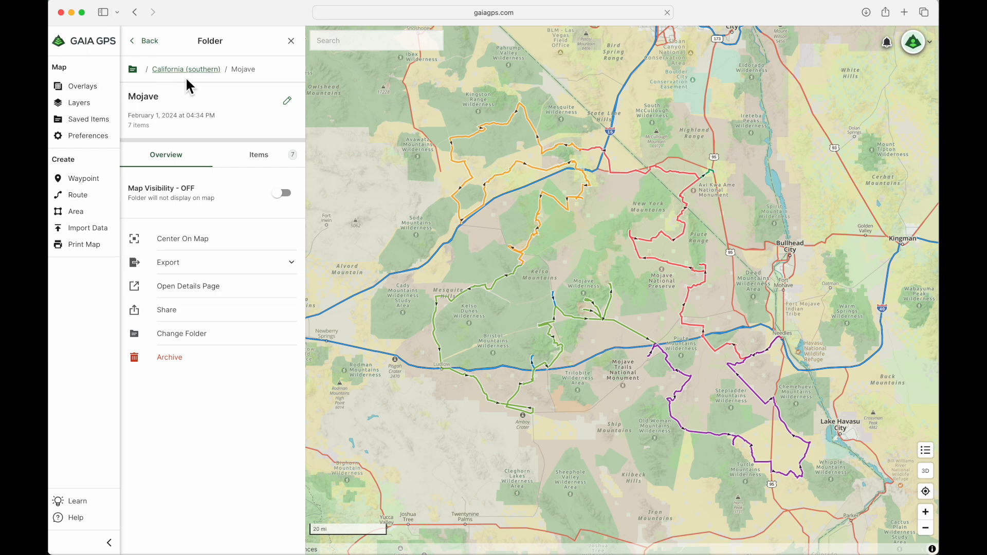
left_click(149, 42)
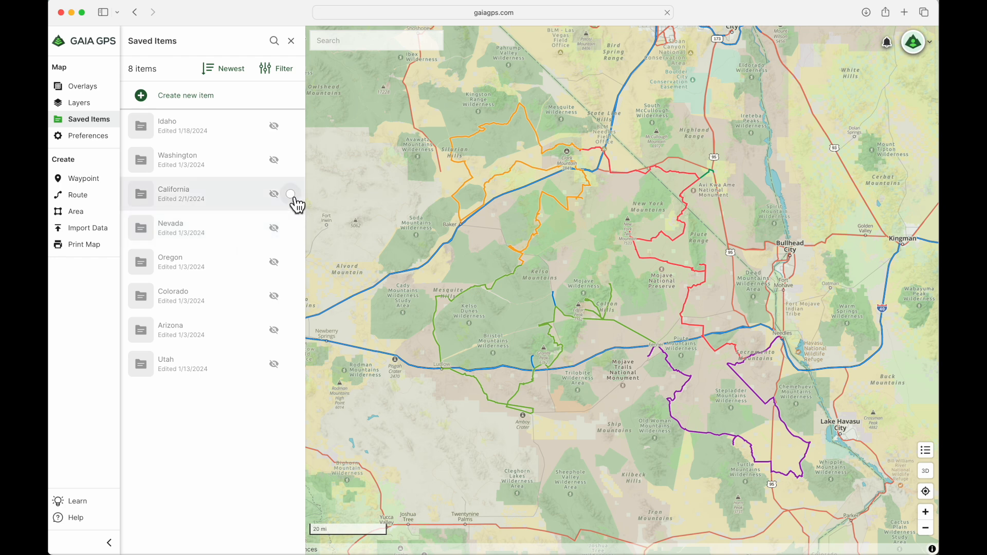
Export the California folder as a GPX file from its Overview
left_click(262, 202)
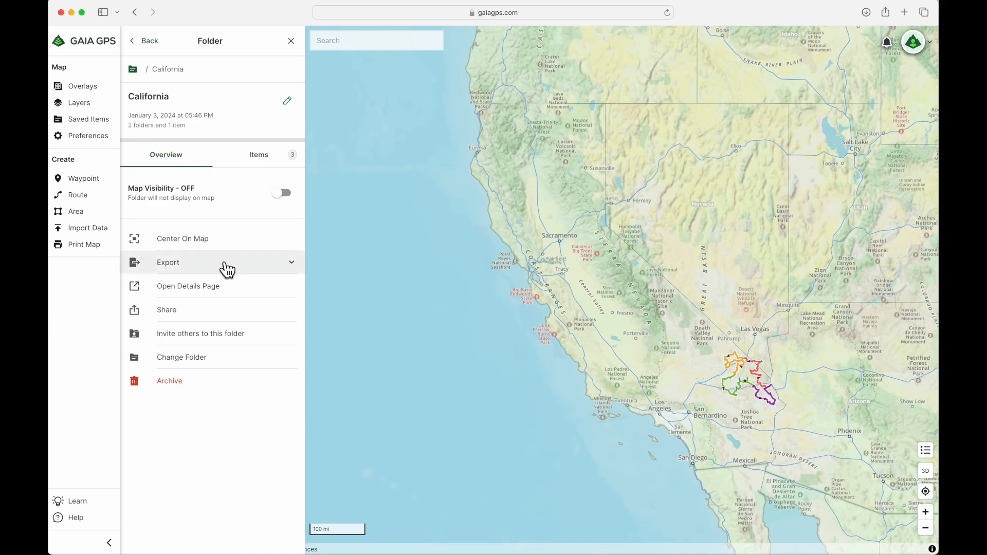
left_click(271, 267)
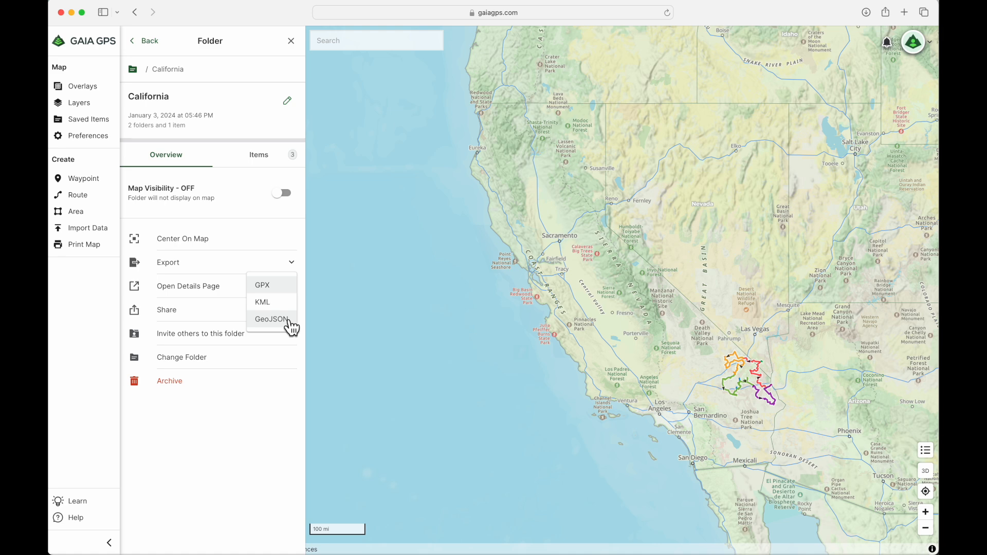
left_click(282, 292)
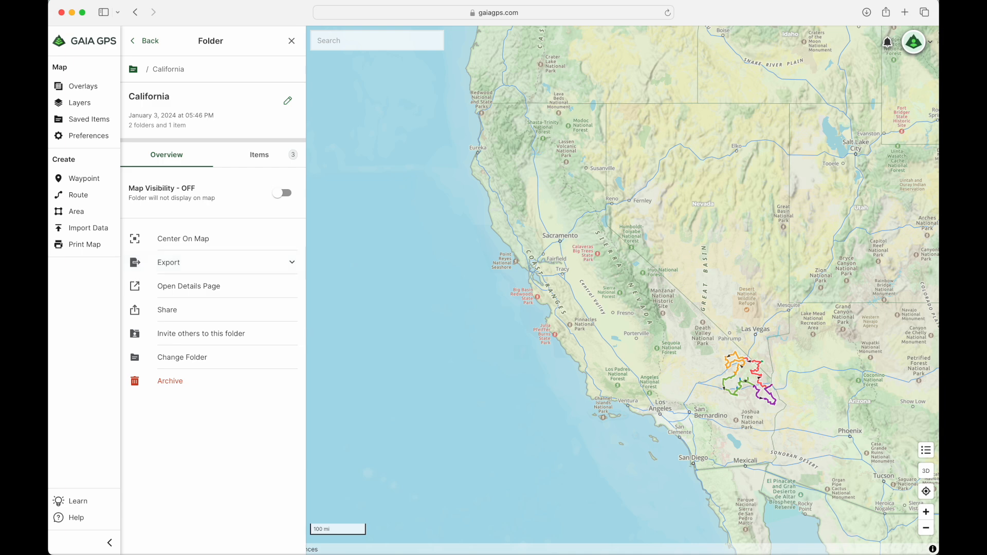
Confirm california.gpx is in Finder's Downloads, then return to Gaia GPS in Safari
left_click(428, 532)
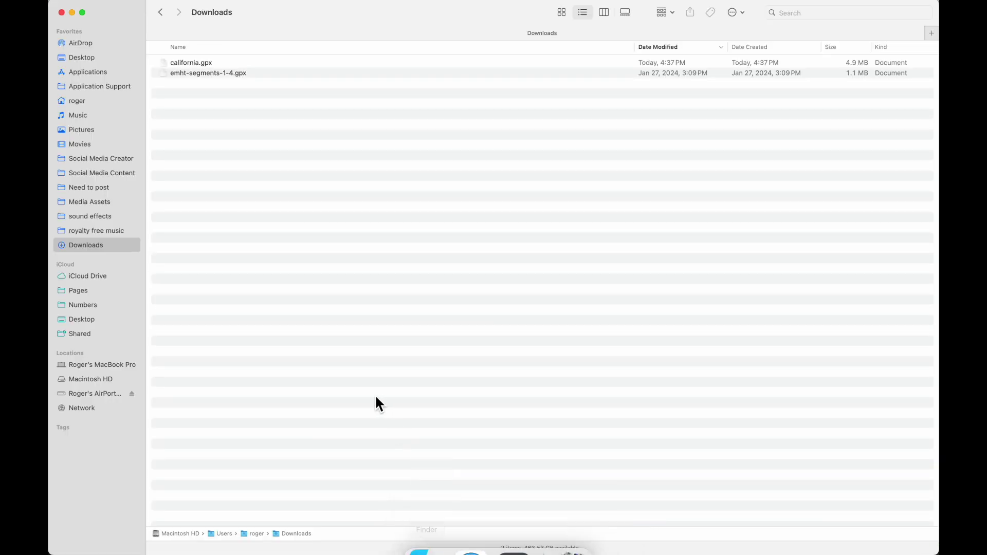
left_click(201, 63)
mouse_move(475, 549)
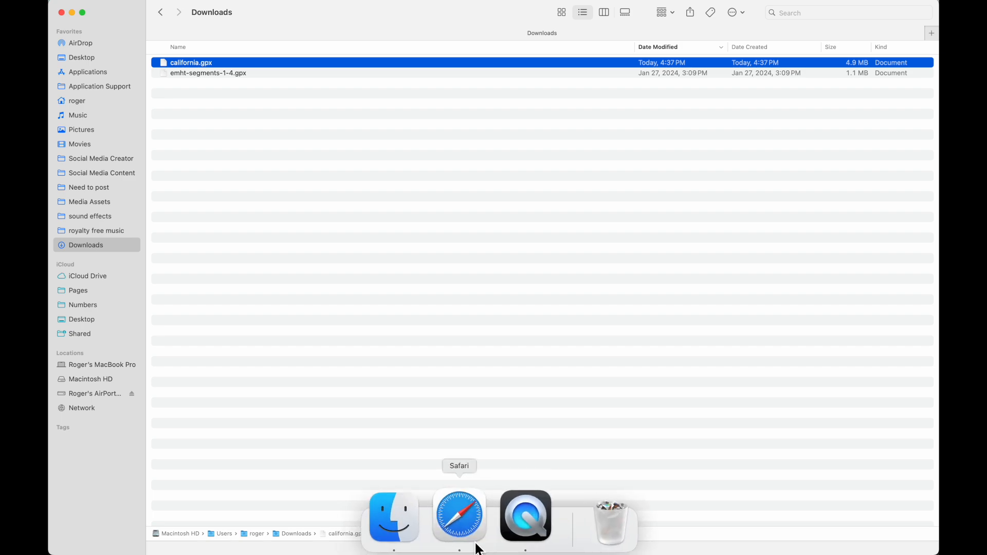
left_click(460, 520)
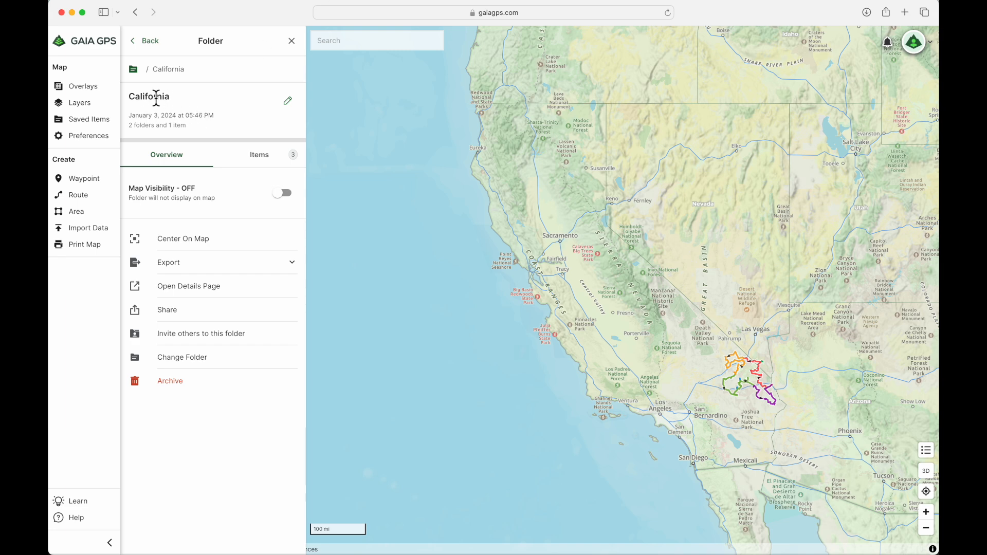
Copy the California folder's share link for opening in a private window
left_click(206, 308)
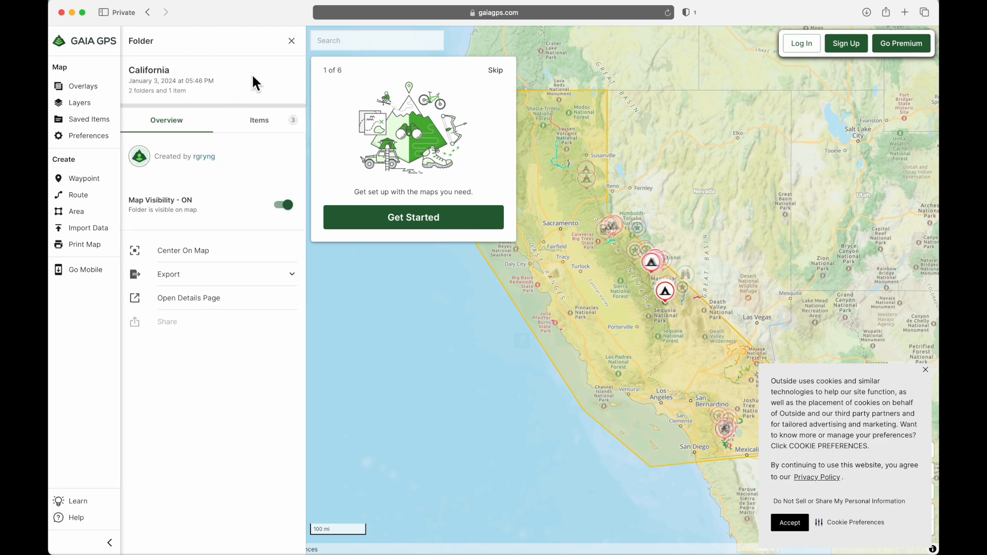
Dismiss the onboarding and cookie prompts, check the shared folder's export formats, and close the private window
left_click(501, 75)
left_click(926, 369)
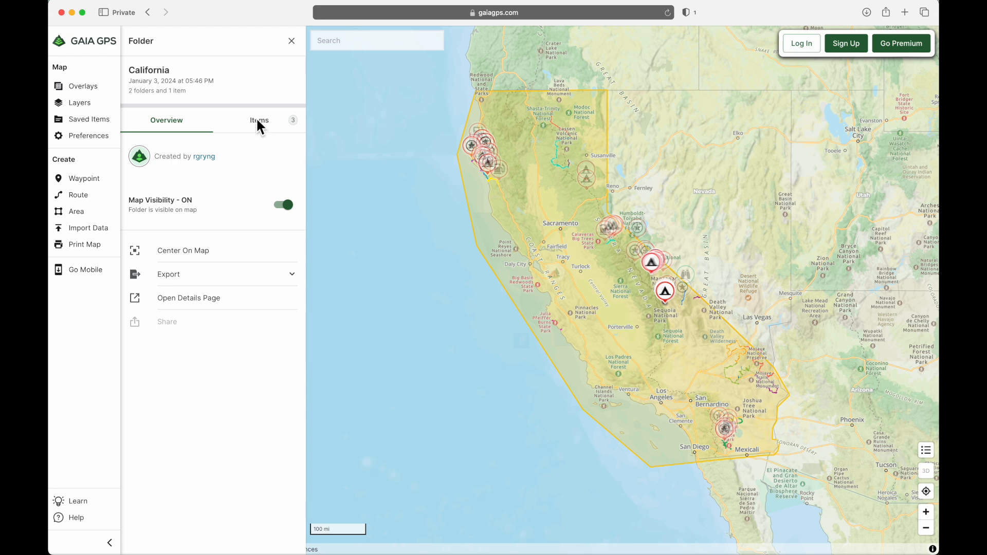
left_click(224, 277)
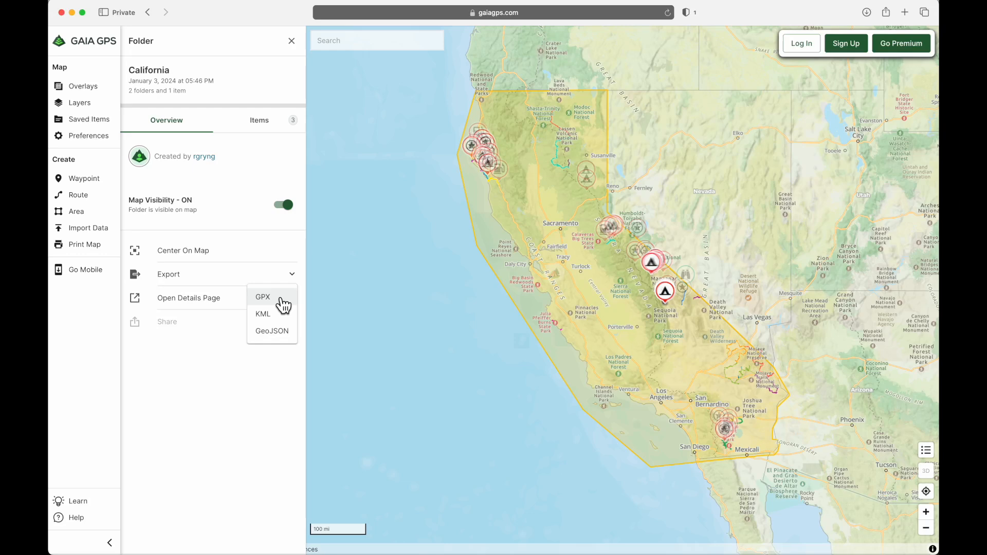
left_click(283, 304)
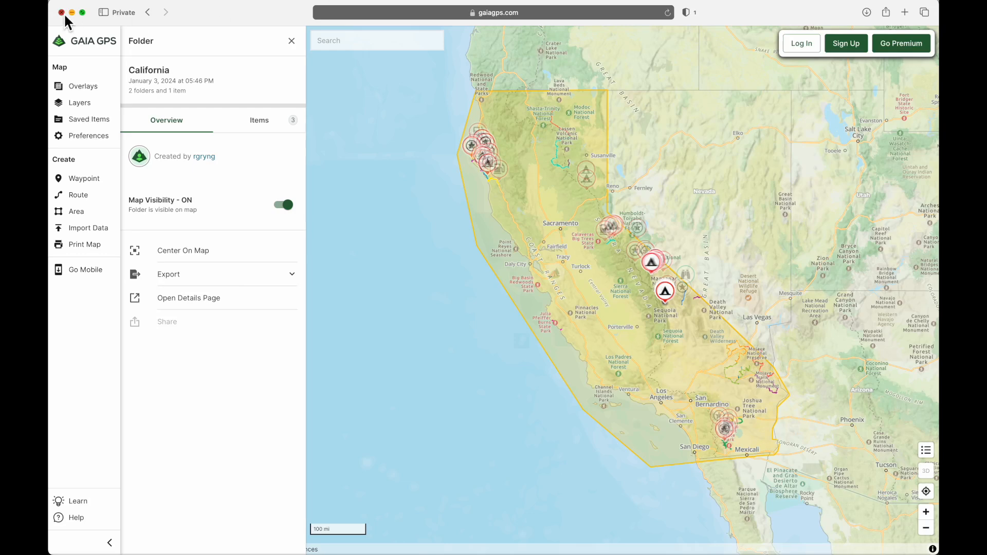
left_click(62, 12)
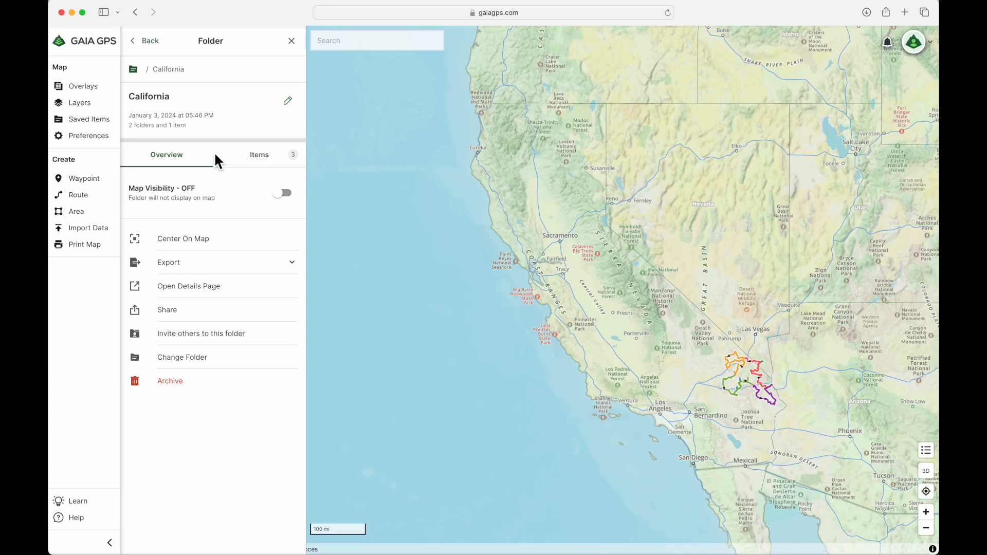
On the California folder's details page, switch privacy to Public and back to Private
left_click(209, 287)
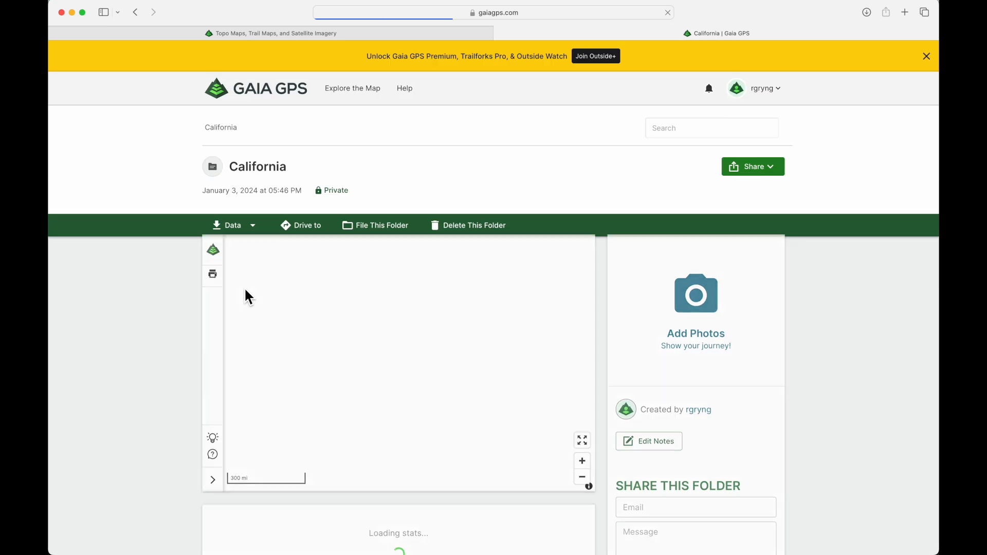
left_click(337, 193)
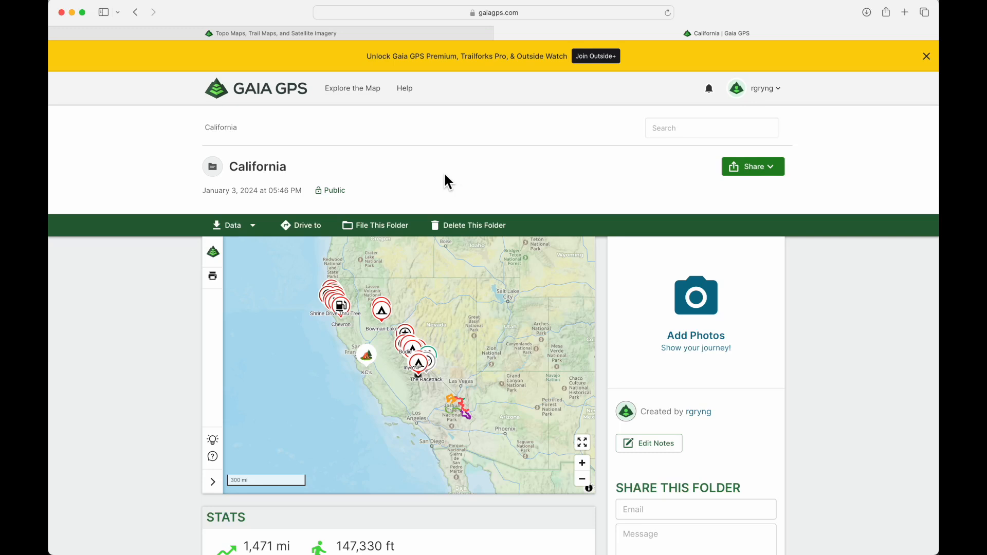
left_click(334, 190)
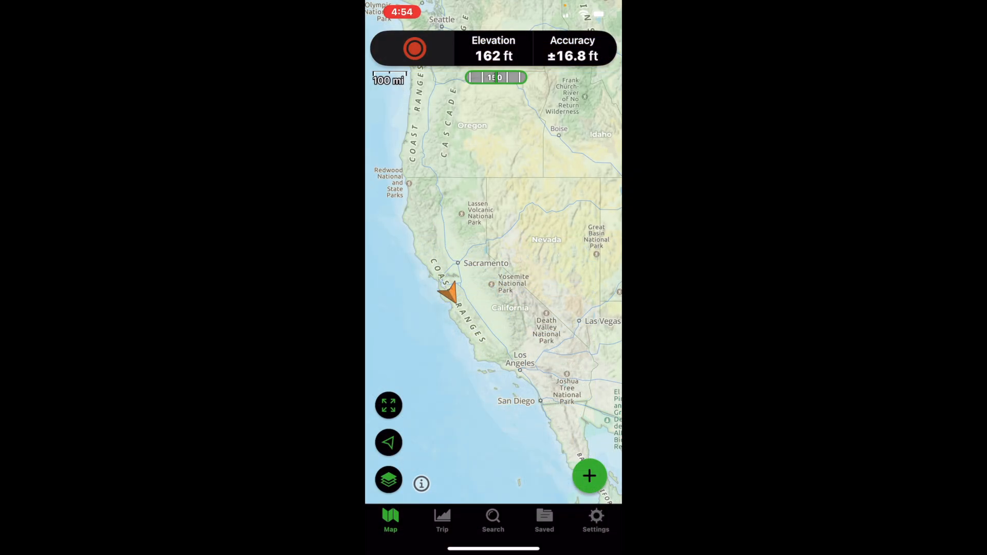
Open the California folder from Saved in the iOS app and bring up its Share options
left_click(544, 520)
left_click(462, 229)
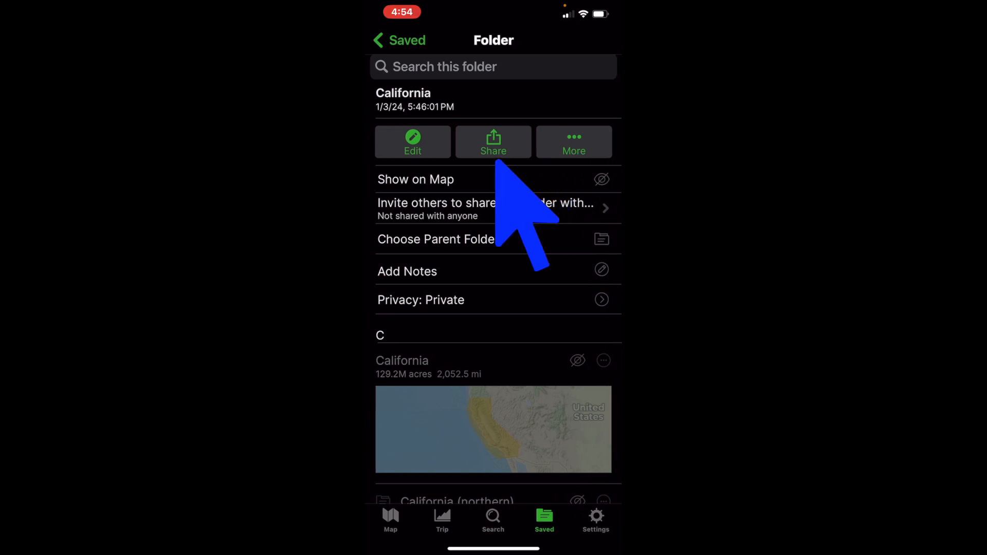
left_click(492, 143)
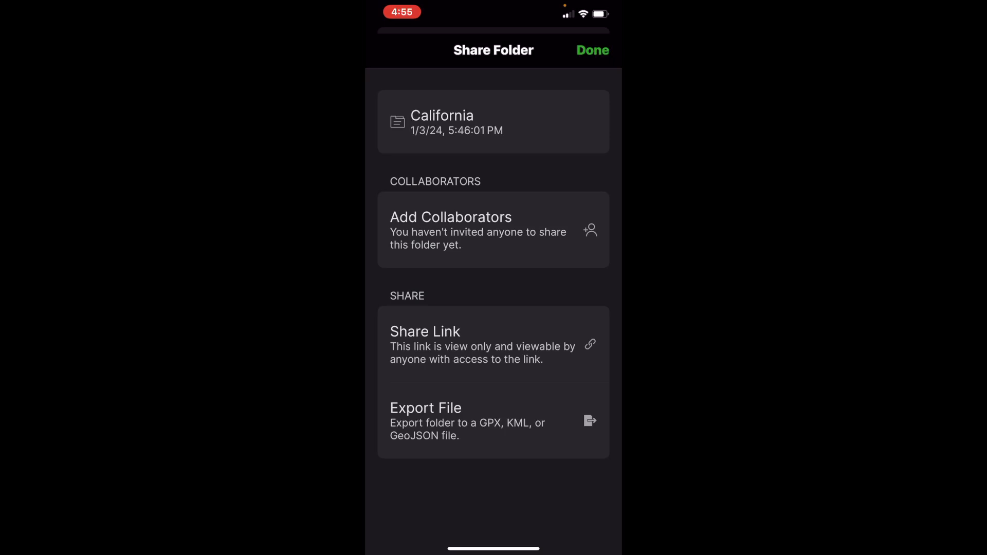
Review Add Collaborators with View permission, cancel, then generate a Share Link for the folder
left_click(494, 230)
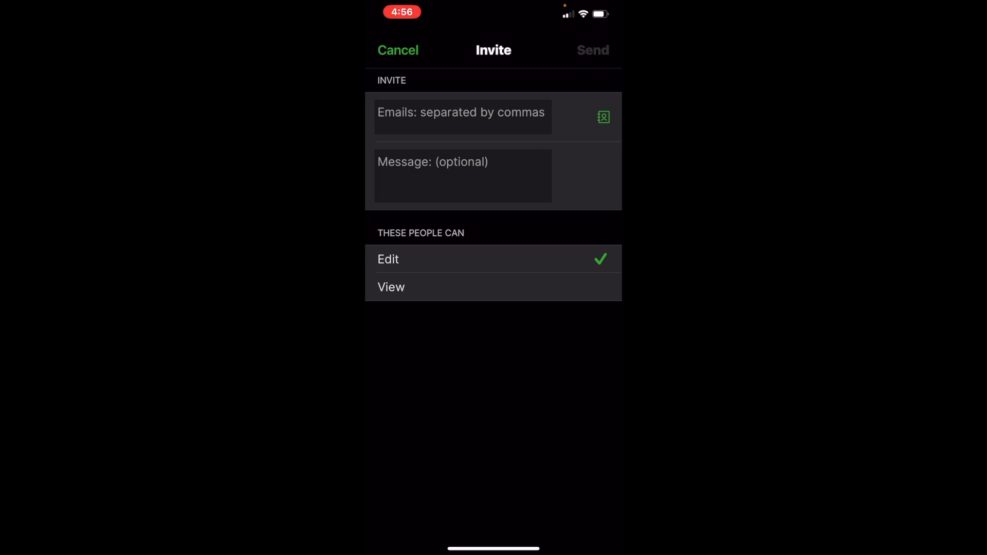
left_click(493, 286)
left_click(398, 50)
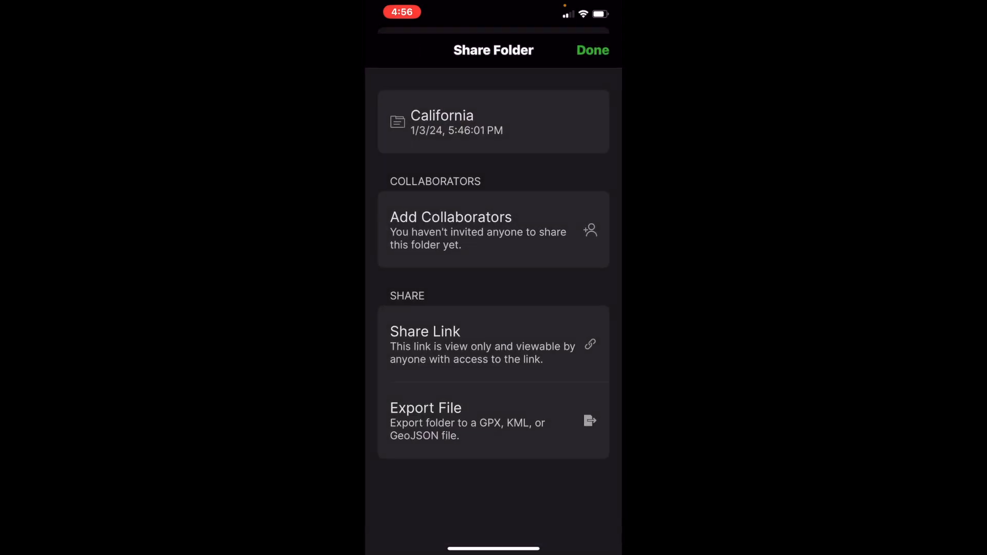
left_click(493, 344)
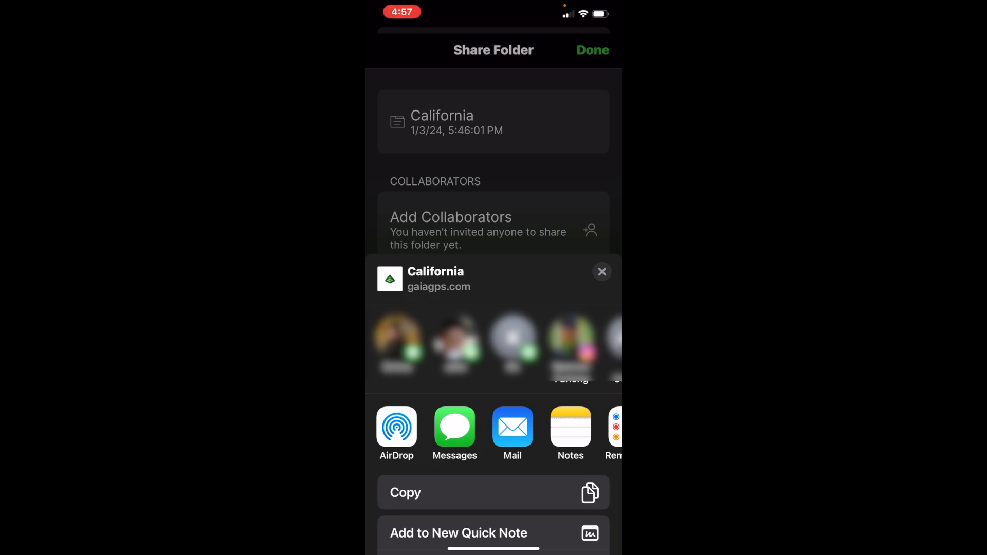
Export the California folder as GPX (2 documents, 38.3 MB share sheet), then dismiss without sending
left_click(602, 271)
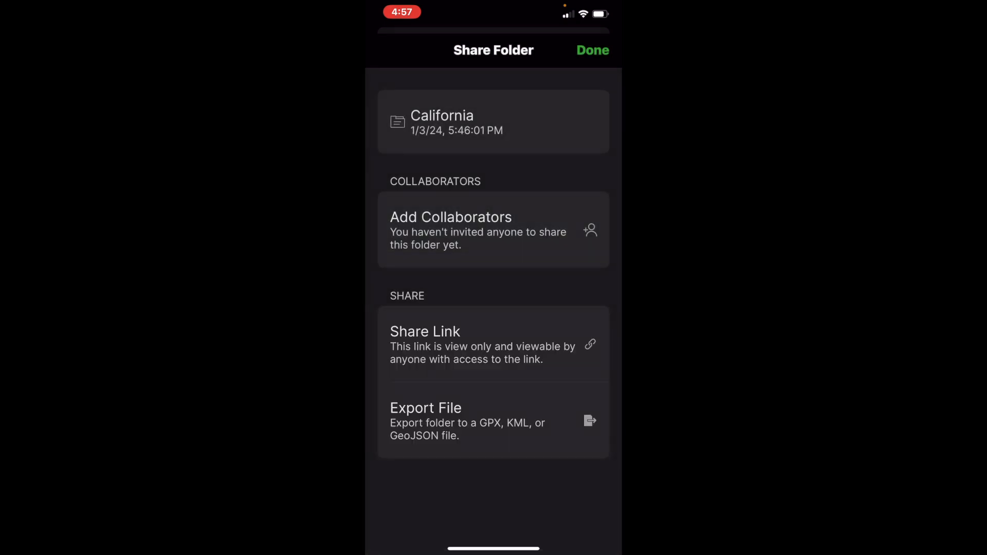
left_click(493, 419)
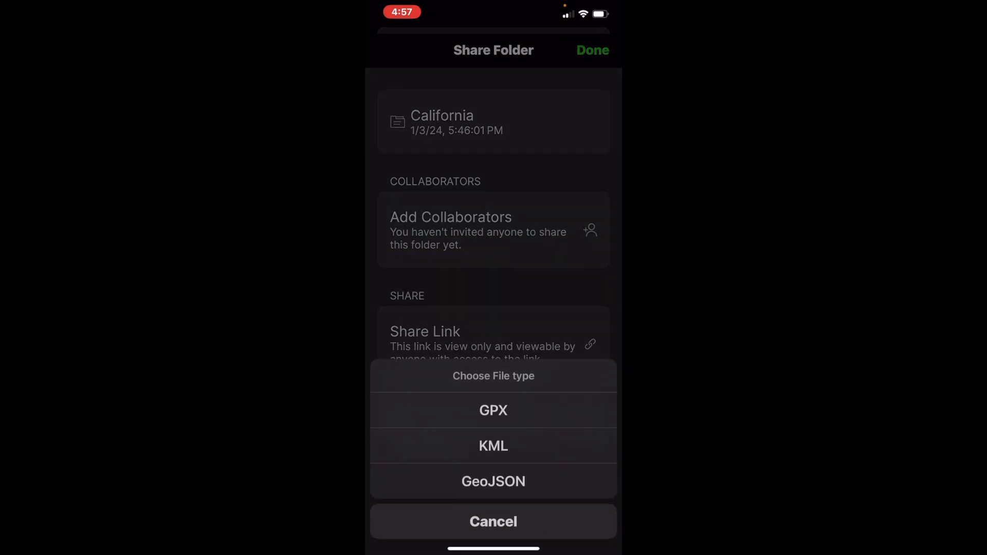
left_click(494, 405)
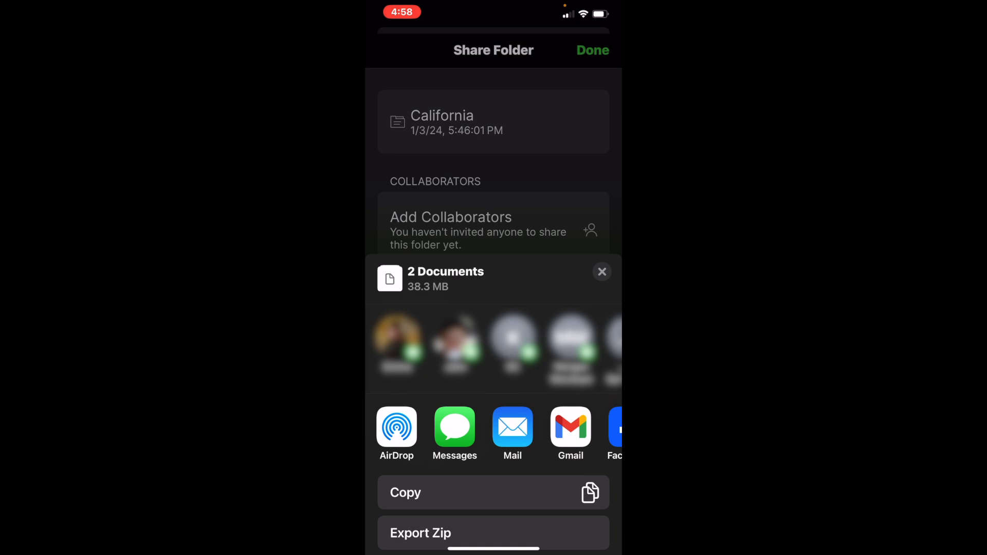
left_click(601, 271)
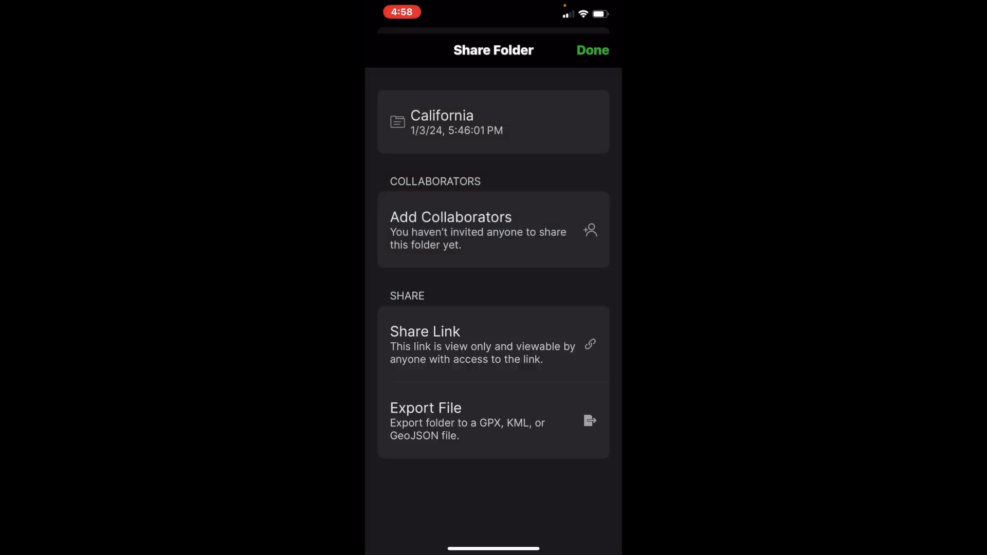